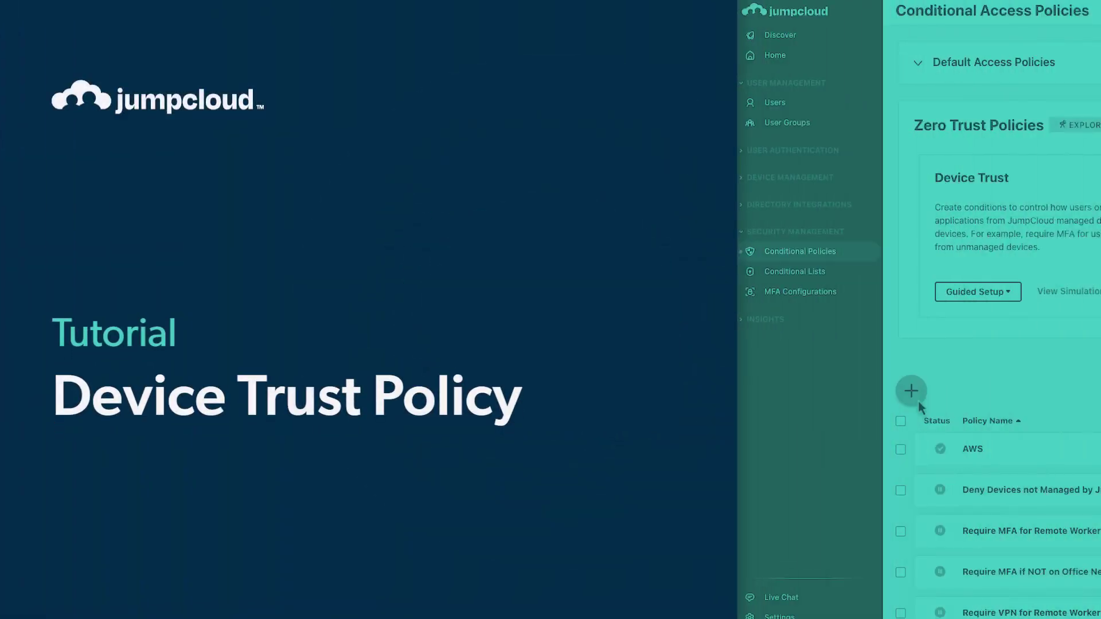
Move past the intro to the JumpCloud Admin Portal home dashboard.
{"action": "left_click", "coordinate": [918, 404]}
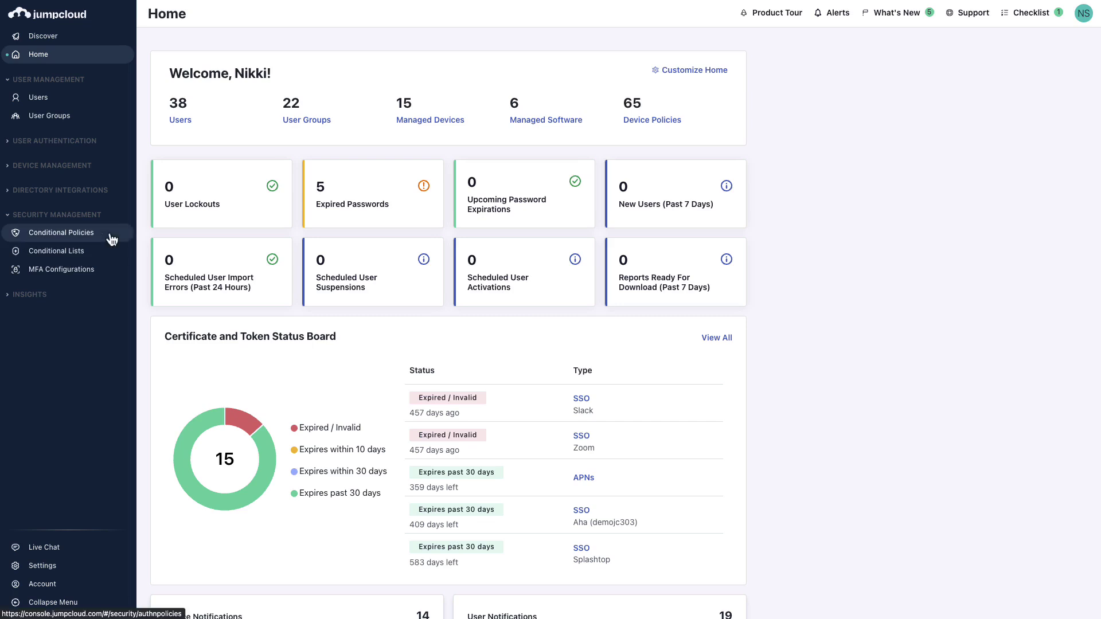
Go to Conditional Policies and start a new conditional access policy.
{"action": "left_click", "coordinate": [112, 239]}
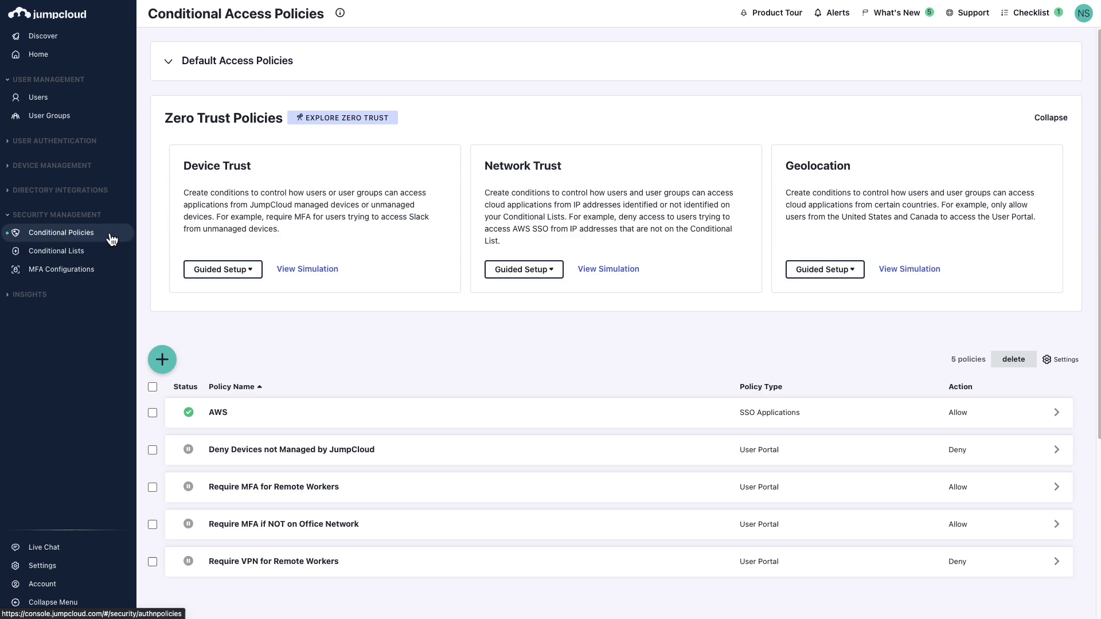
{"action": "left_click", "coordinate": [170, 368]}
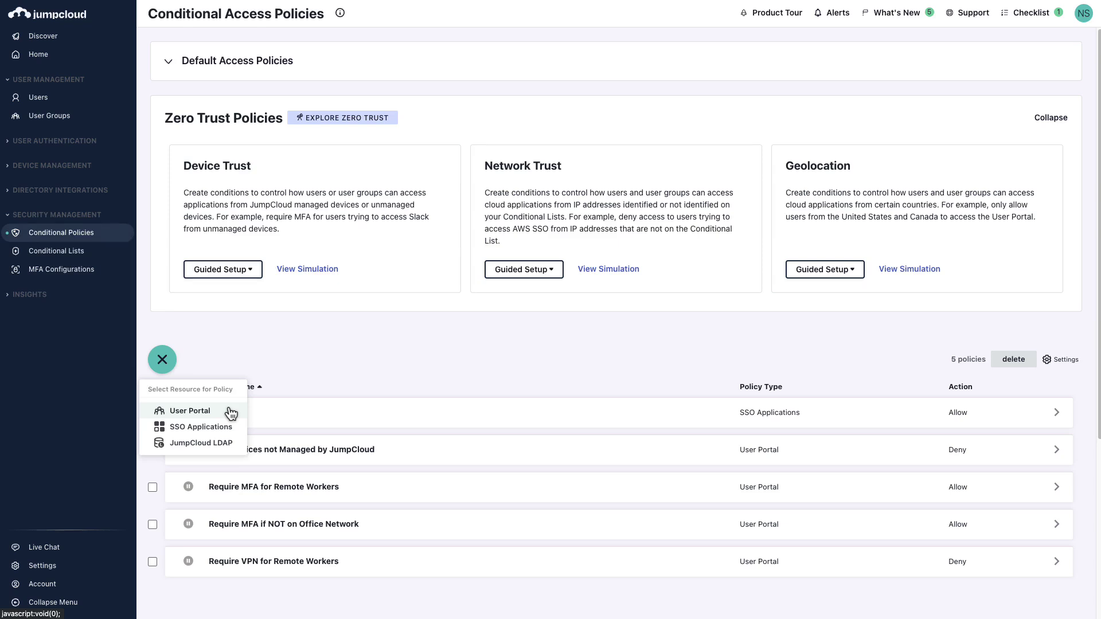
Create User Portal policy 'User Portal Restrictions' for Eastern Sales Division and add a Device condition.
{"action": "left_click", "coordinate": [230, 414]}
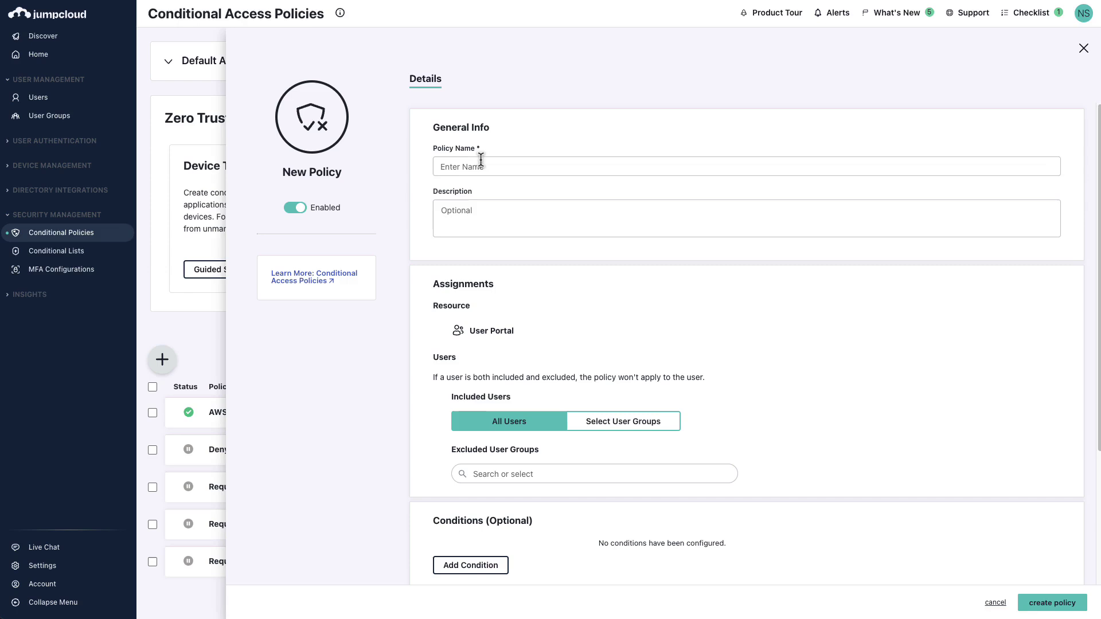
{"action": "left_click", "coordinate": [481, 160]}
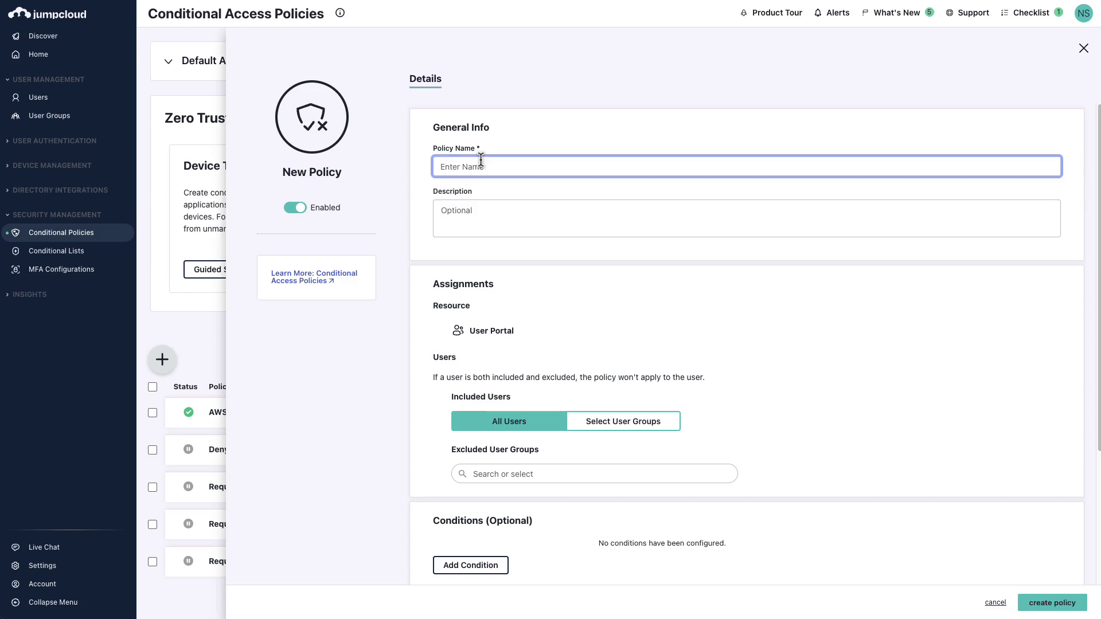
{"action": "type", "text": "User Portal Restrictions"}
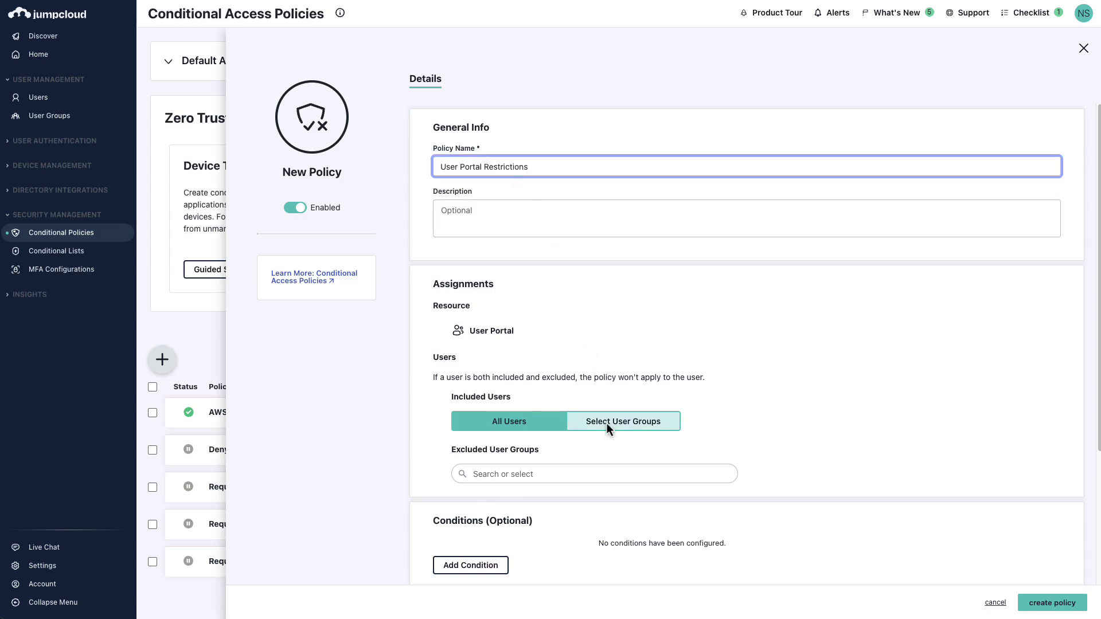
{"action": "left_click", "coordinate": [606, 423]}
{"action": "left_click", "coordinate": [513, 452]}
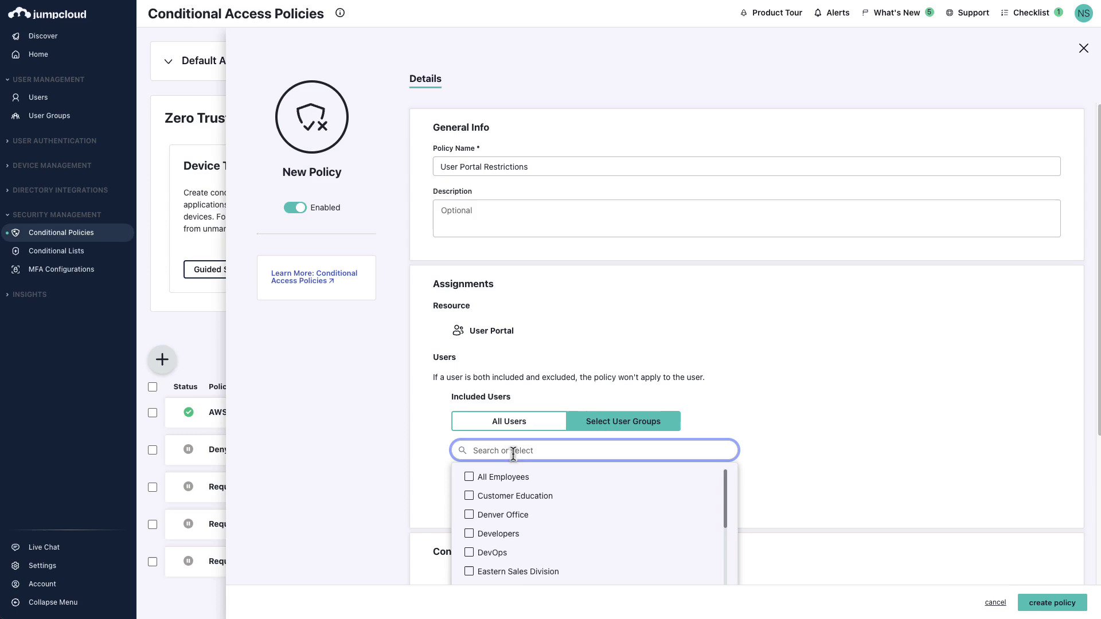
{"action": "scroll", "coordinate": [513, 497], "scroll_direction": "down", "scroll_amount": 1}
{"action": "left_click", "coordinate": [501, 551]}
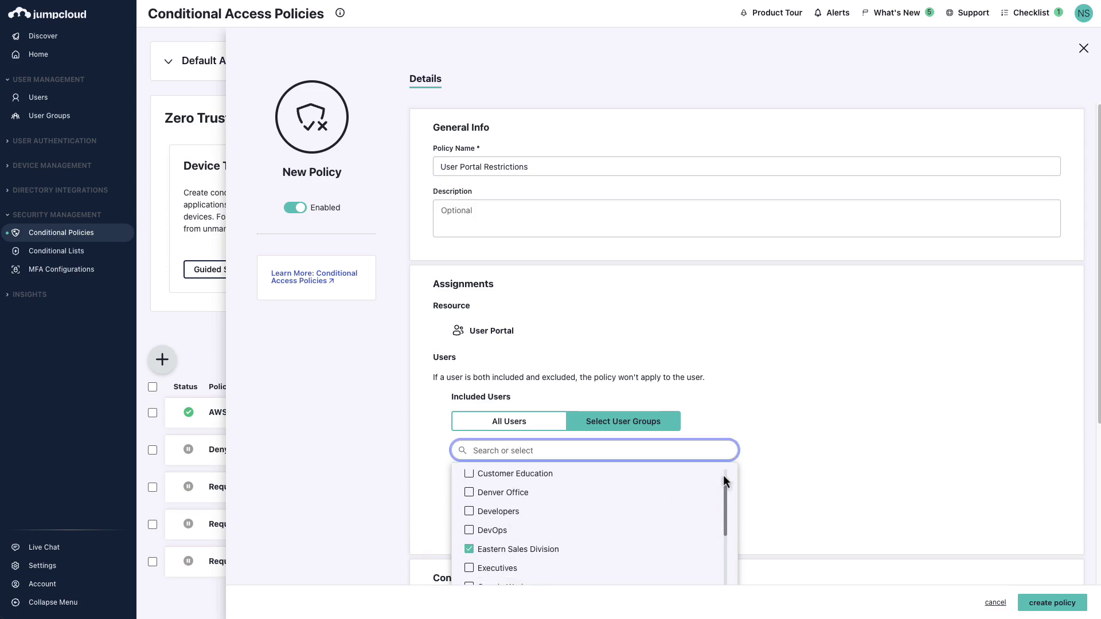
{"action": "left_click", "coordinate": [808, 432]}
{"action": "scroll", "coordinate": [687, 389], "scroll_direction": "down", "scroll_amount": 1}
{"action": "scroll", "coordinate": [636, 413], "scroll_direction": "down", "scroll_amount": 4}
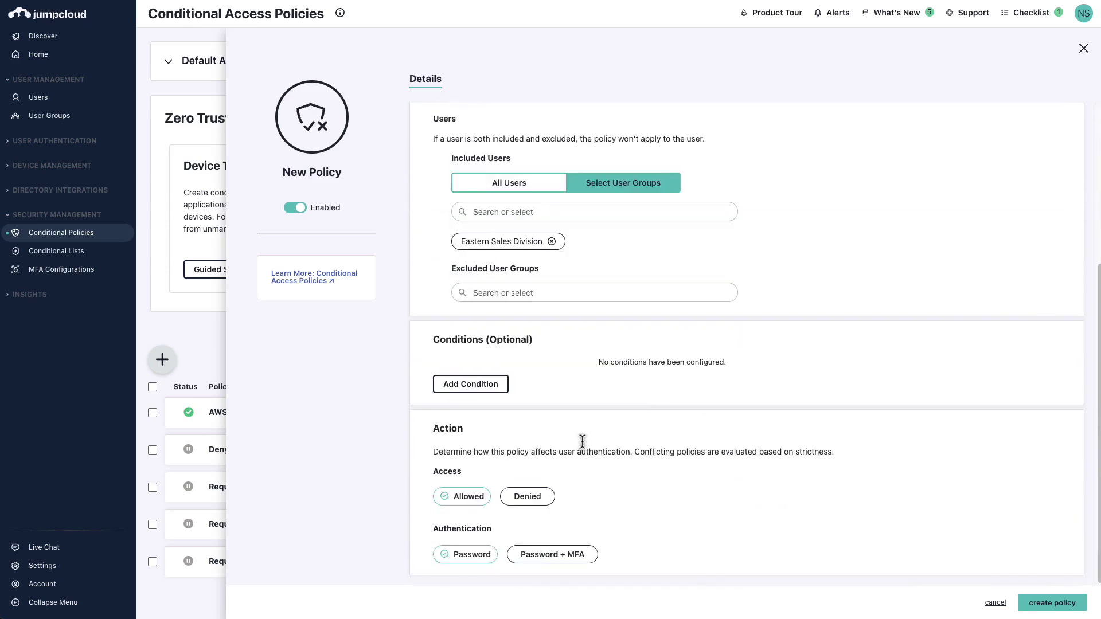
{"action": "left_click", "coordinate": [469, 384]}
{"action": "left_click", "coordinate": [534, 430]}
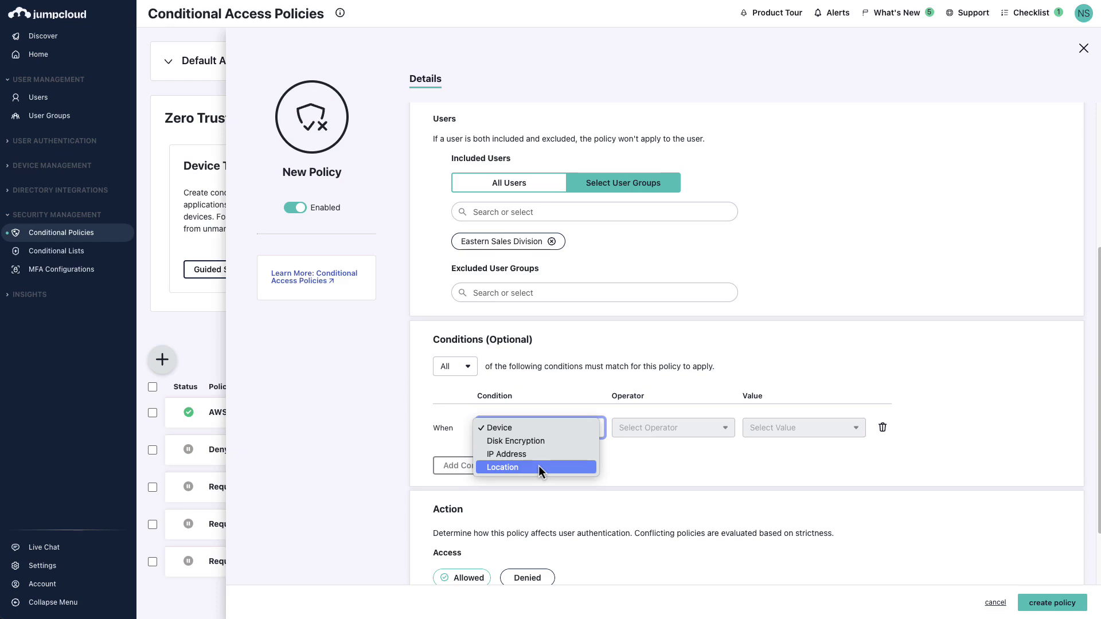
Set the condition to Device is not JumpCloud managed, with access Denied.
{"action": "left_click", "coordinate": [551, 431]}
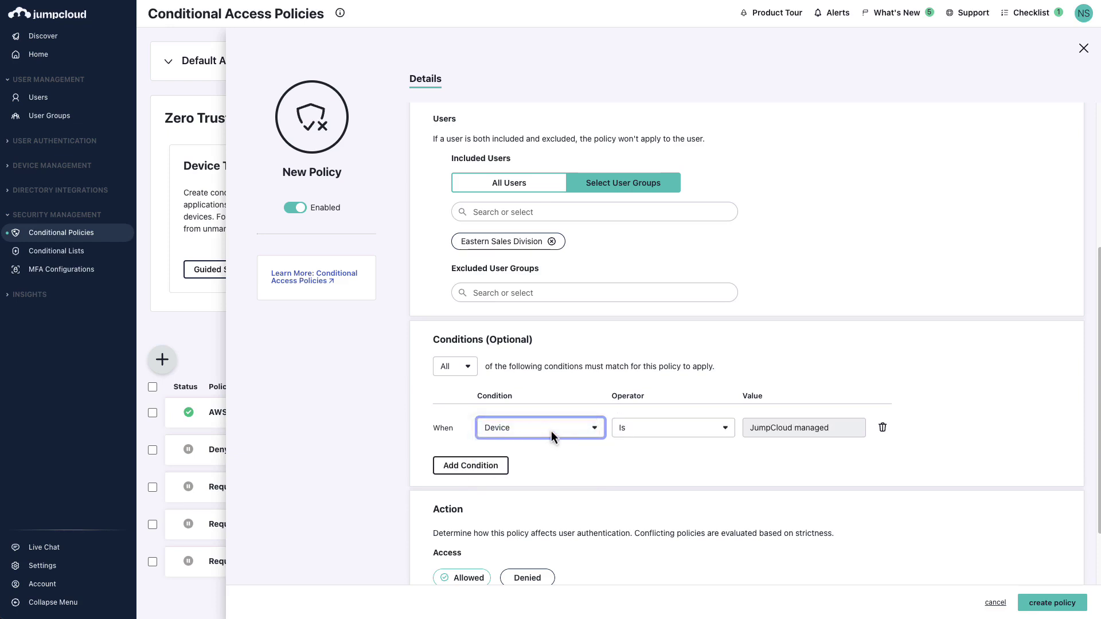
{"action": "left_click", "coordinate": [674, 433]}
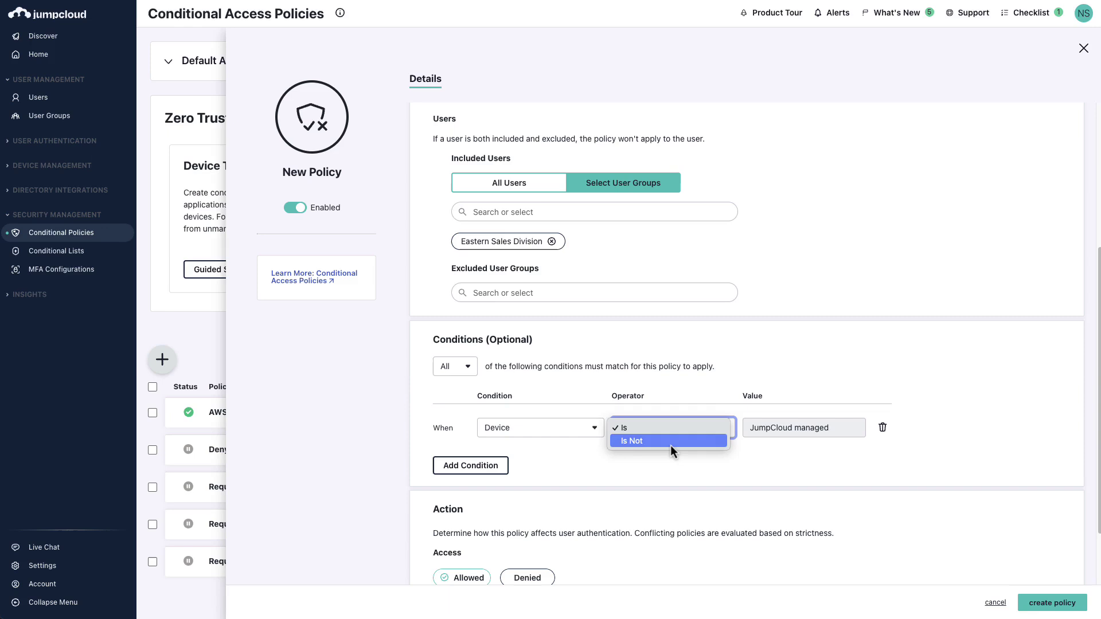
{"action": "left_click", "coordinate": [670, 445]}
{"action": "scroll", "coordinate": [565, 464], "scroll_direction": "down", "scroll_amount": 2}
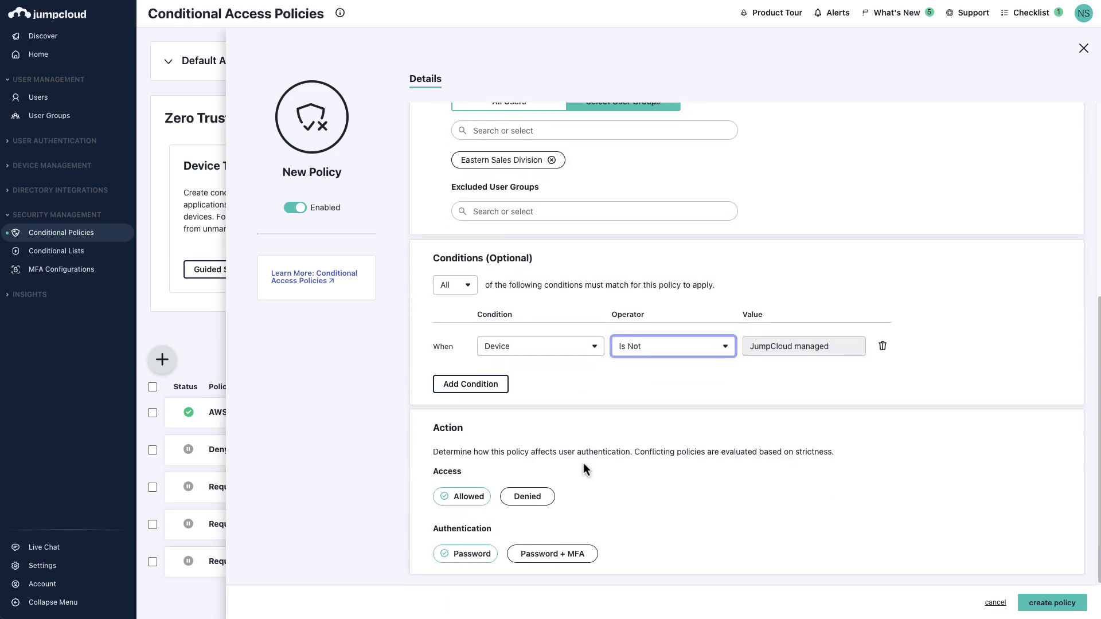
{"action": "left_click", "coordinate": [527, 497]}
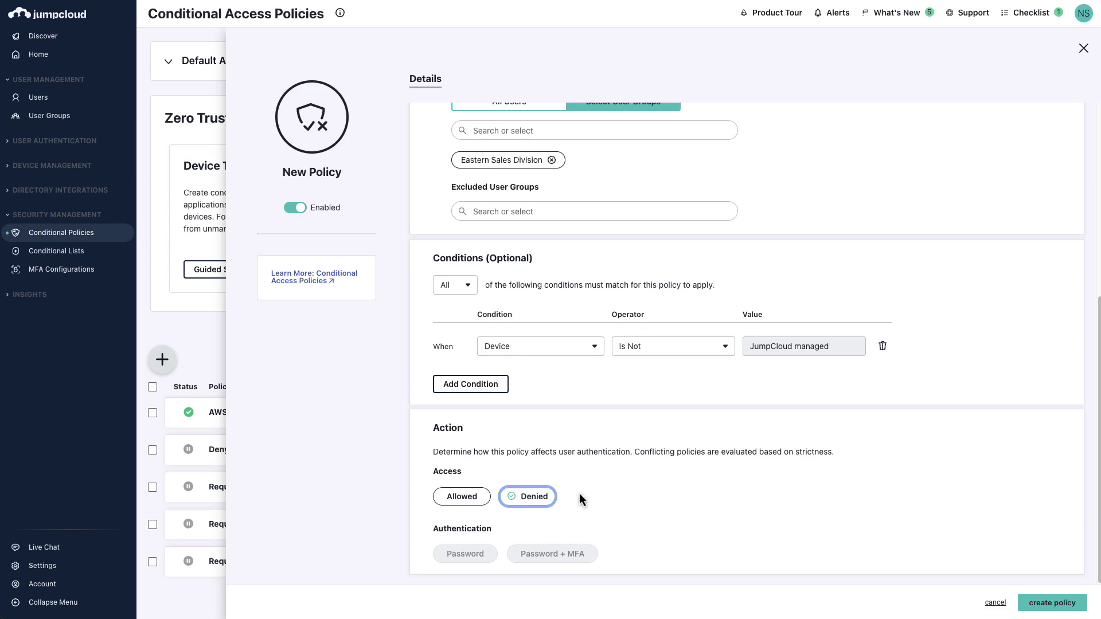
Save the User Portal Restrictions policy with access Denied, then unlock the Mac.
{"action": "left_click", "coordinate": [445, 502]}
{"action": "left_click", "coordinate": [528, 558]}
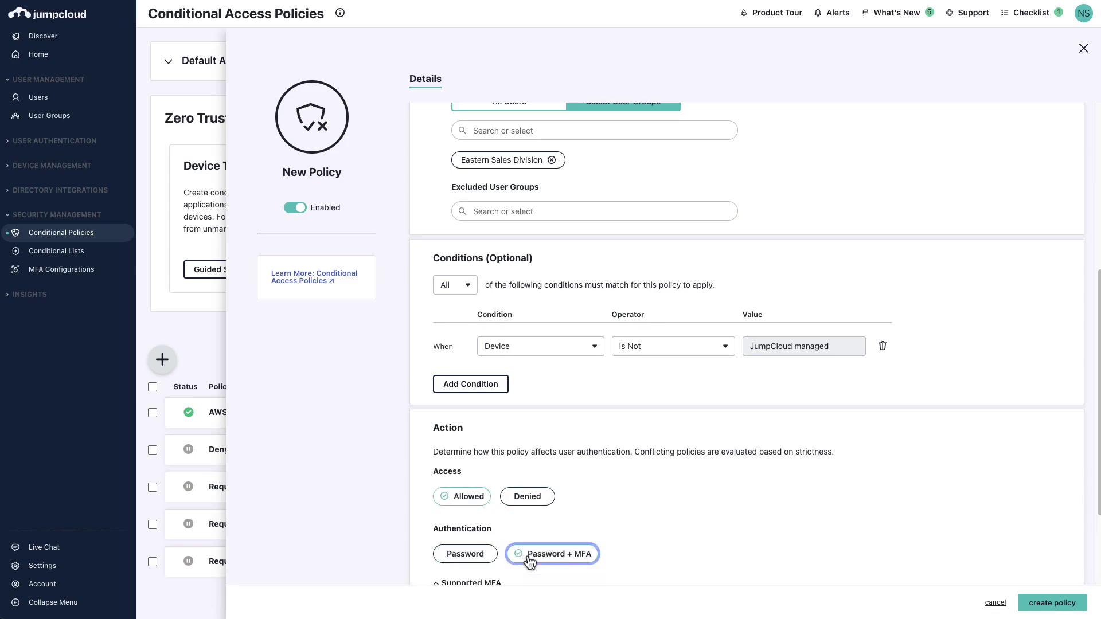
{"action": "scroll", "coordinate": [529, 561], "scroll_direction": "down", "scroll_amount": 2}
{"action": "scroll", "coordinate": [528, 564], "scroll_direction": "down", "scroll_amount": 2}
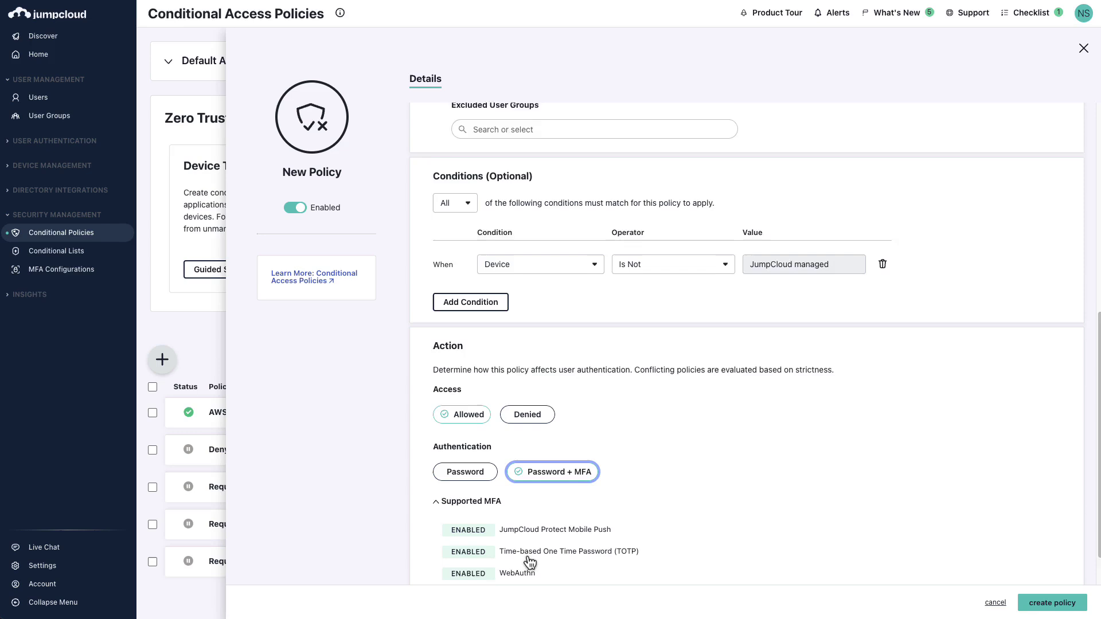
{"action": "scroll", "coordinate": [528, 561], "scroll_direction": "down", "scroll_amount": 1}
{"action": "scroll", "coordinate": [528, 560], "scroll_direction": "down", "scroll_amount": 1}
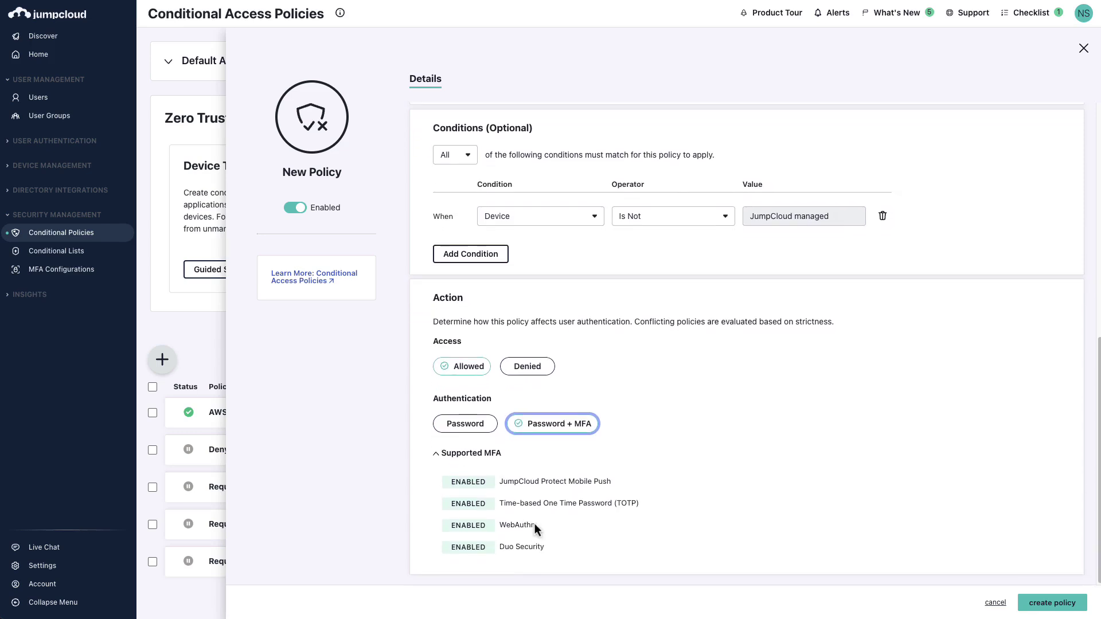
{"action": "left_click", "coordinate": [511, 370]}
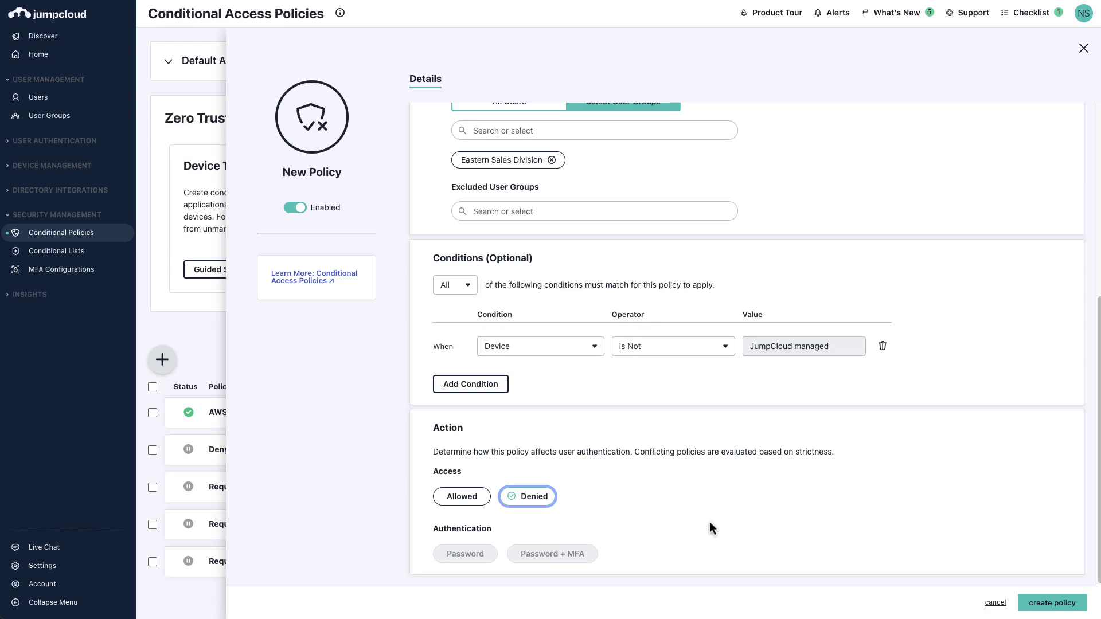
{"action": "left_click", "coordinate": [1026, 605]}
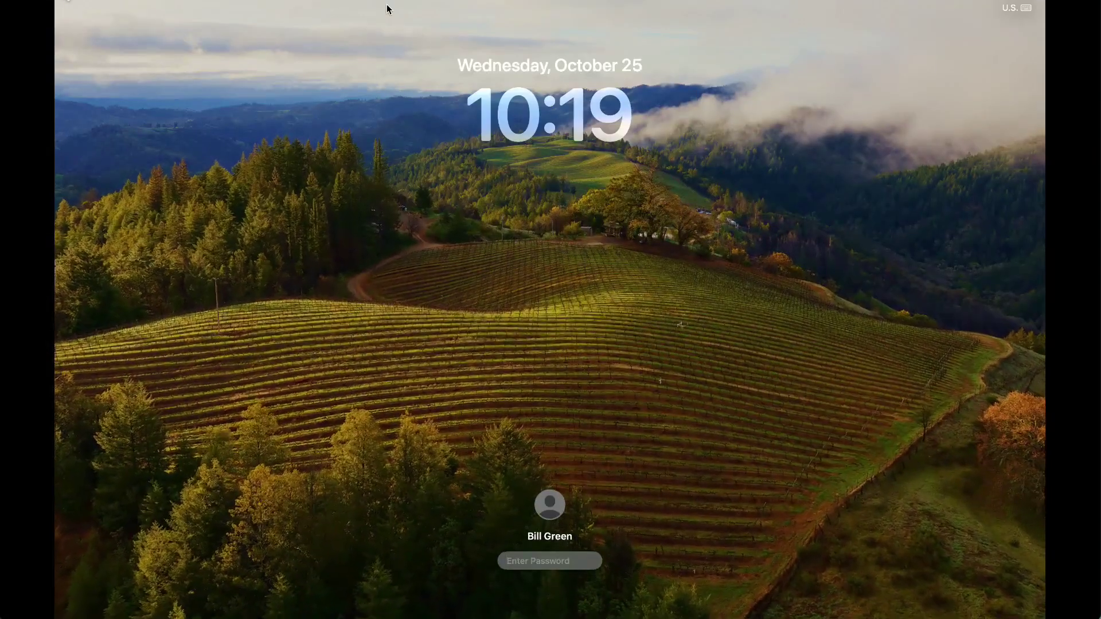
{"action": "type", "text": "•••••••••••"}
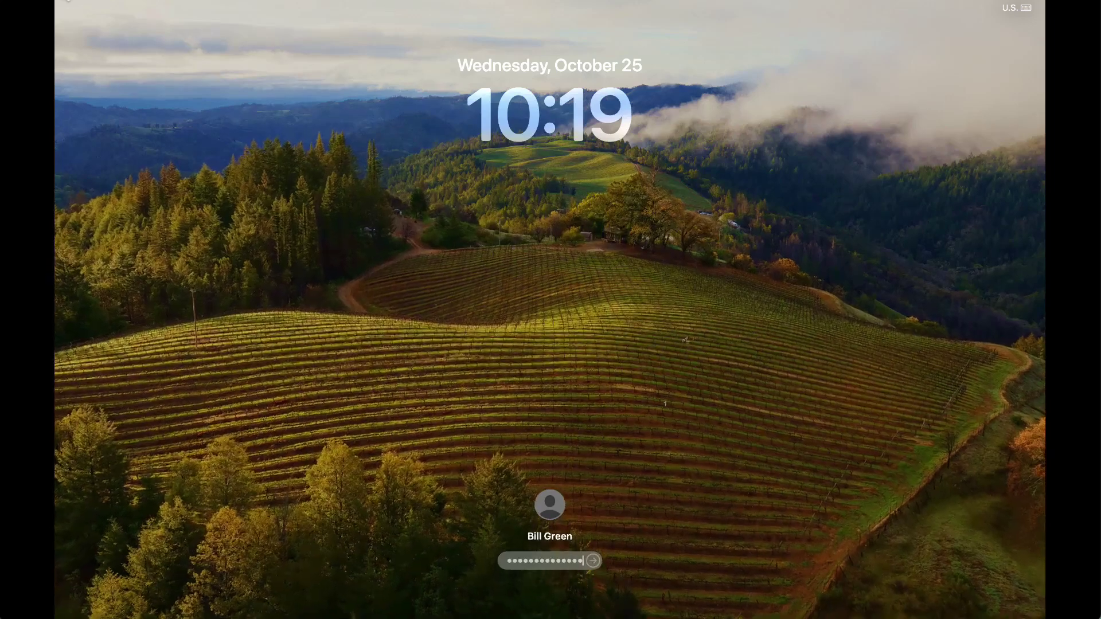
{"action": "key", "text": "Return"}
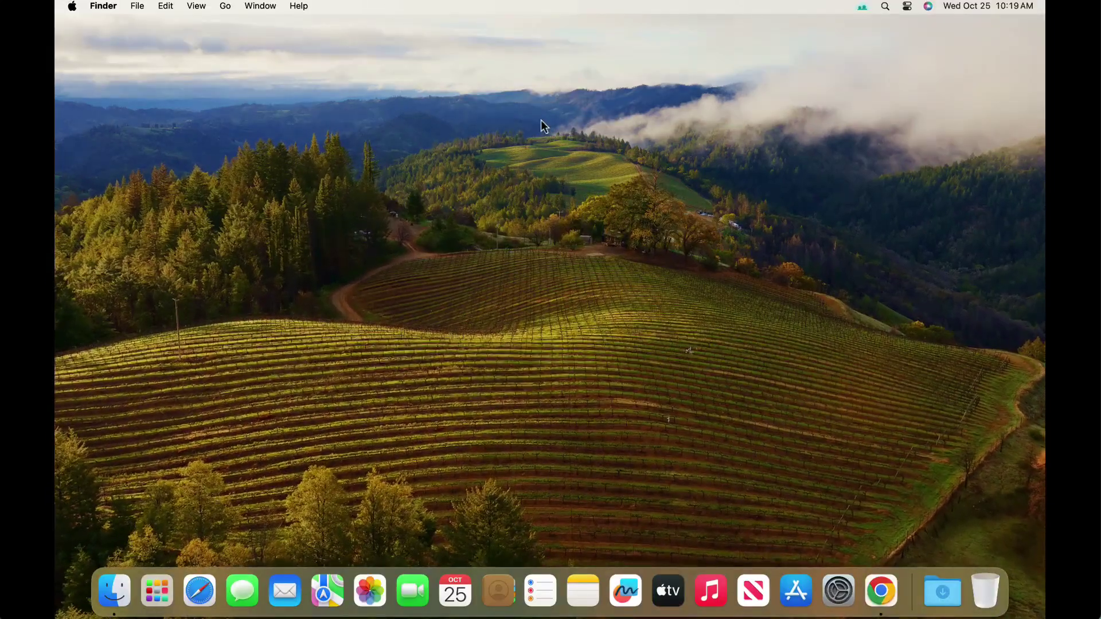
Log into the JumpCloud User Portal in Chrome as the sales test user.
{"action": "left_click", "coordinate": [881, 591]}
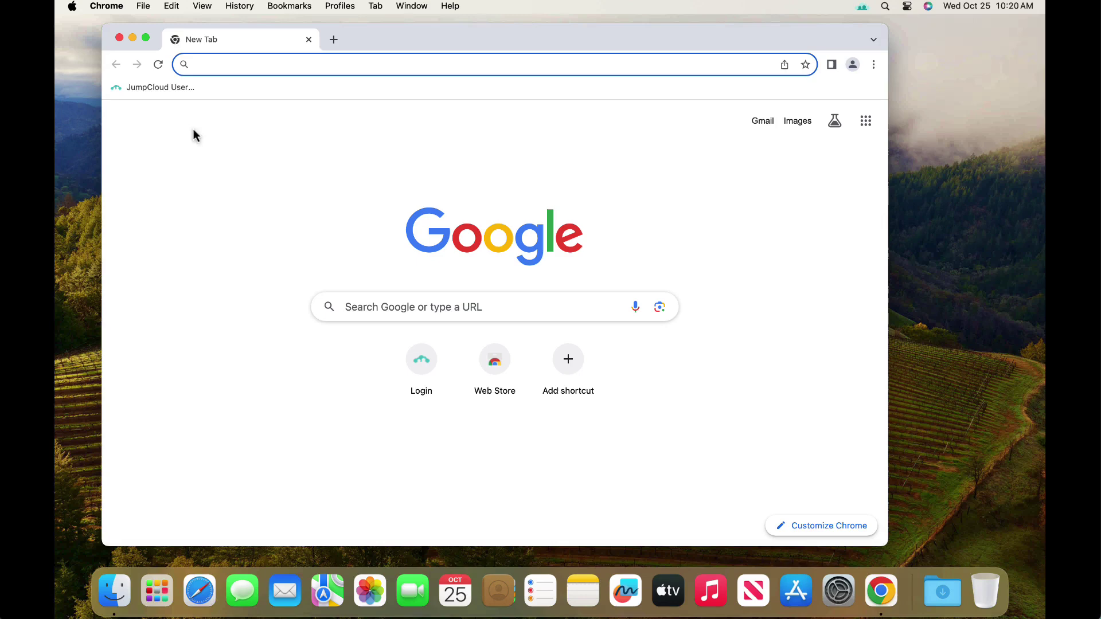
{"action": "left_click", "coordinate": [142, 87]}
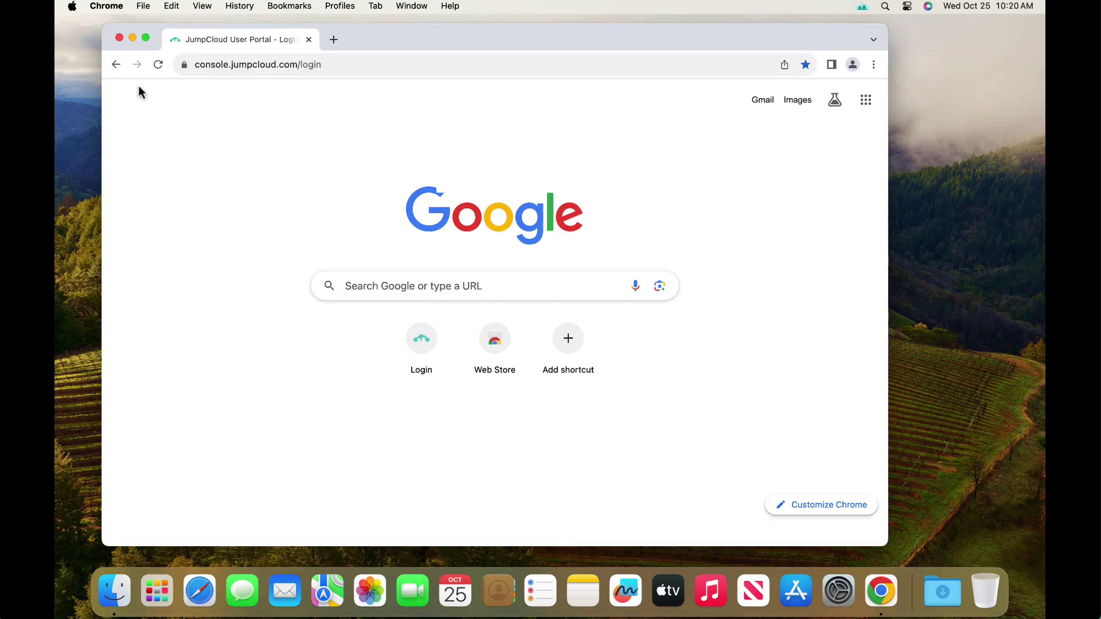
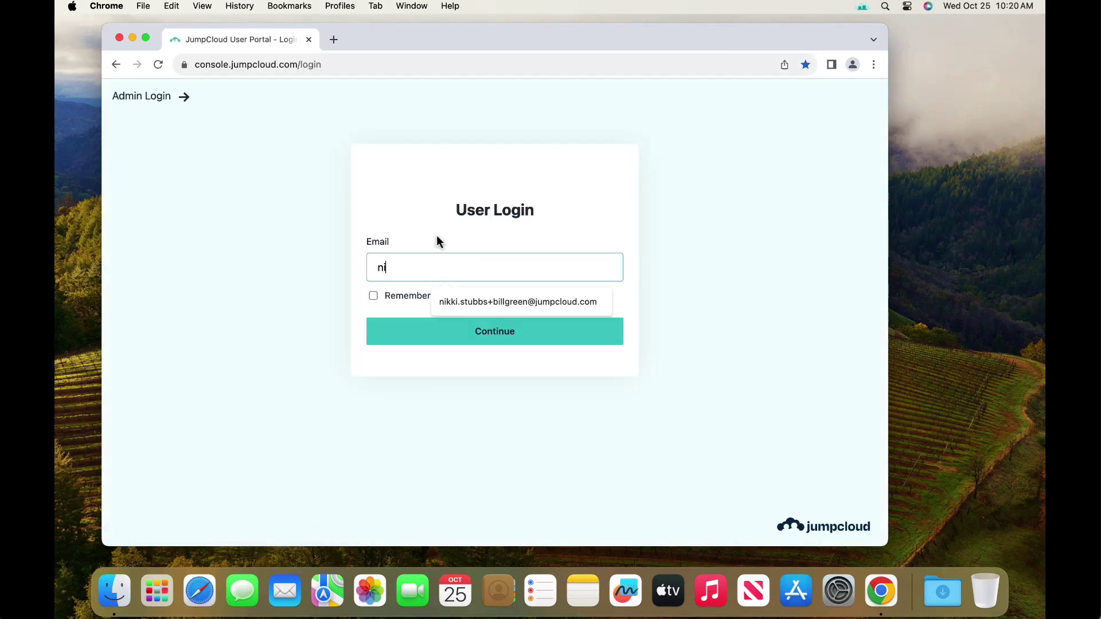
{"action": "key", "text": "Down"}
{"action": "key", "text": "Return"}
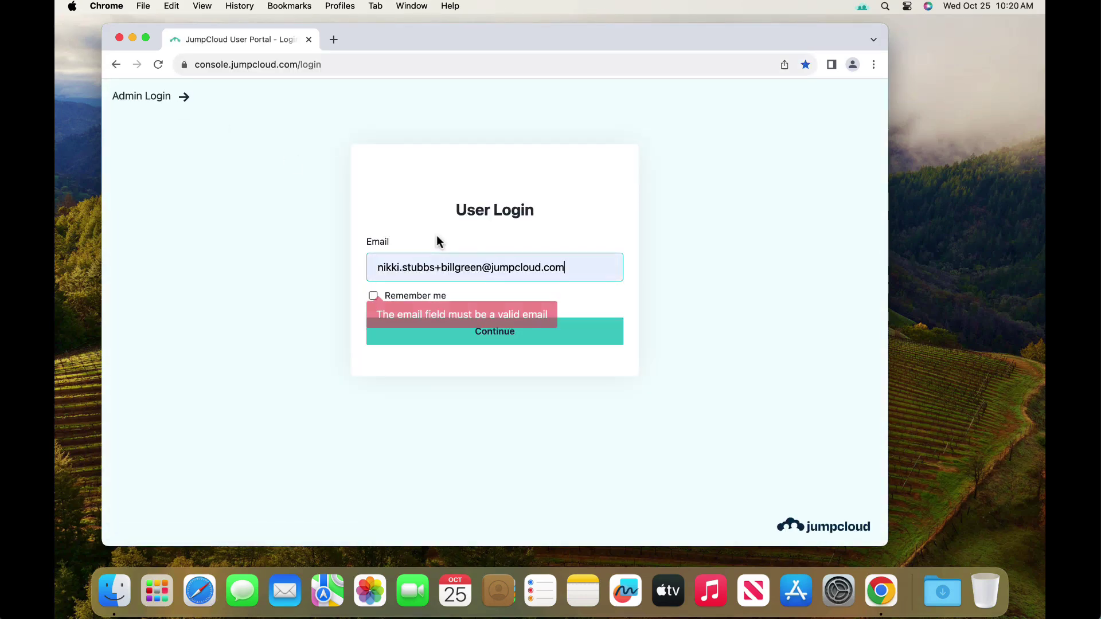
{"action": "key", "text": "Return"}
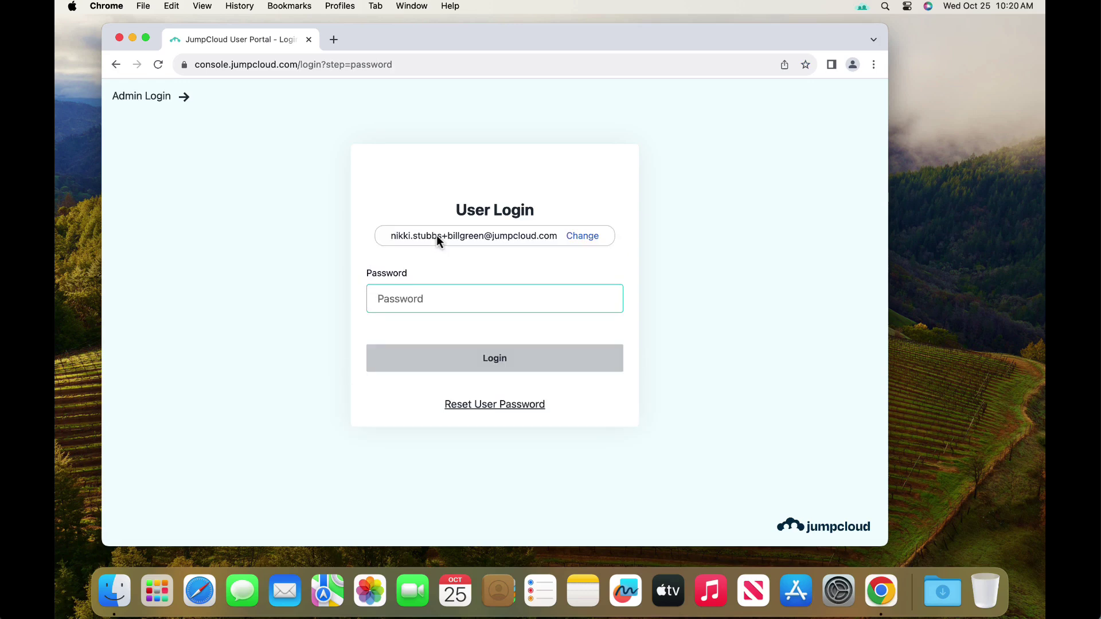
{"action": "type", "text": "•••"}
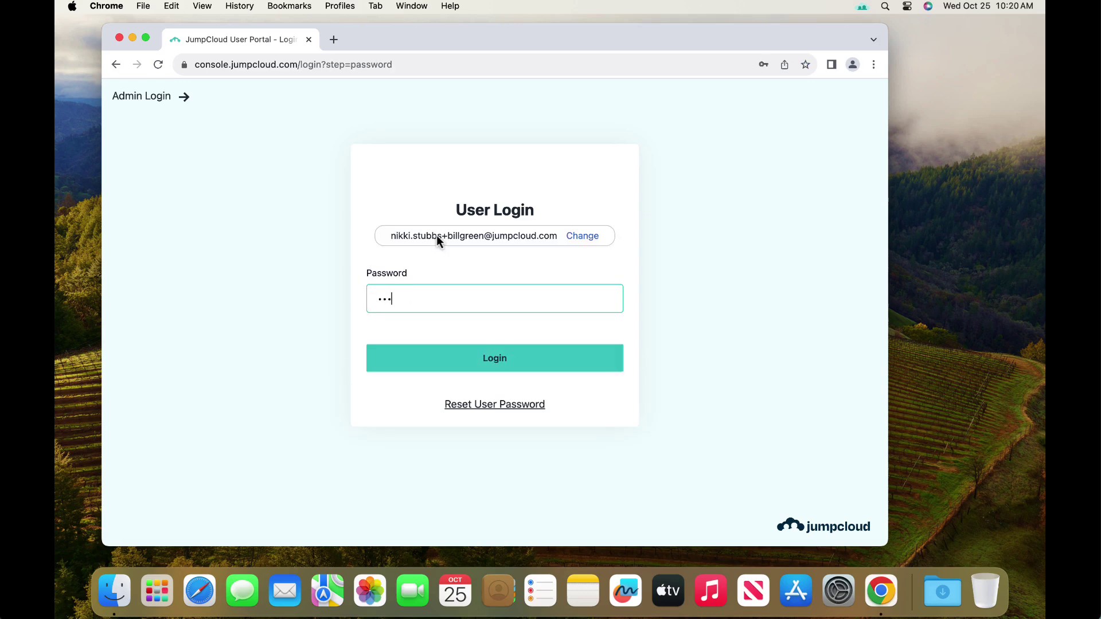
{"action": "type", "text": "••••••••••"}
{"action": "key", "text": "Return"}
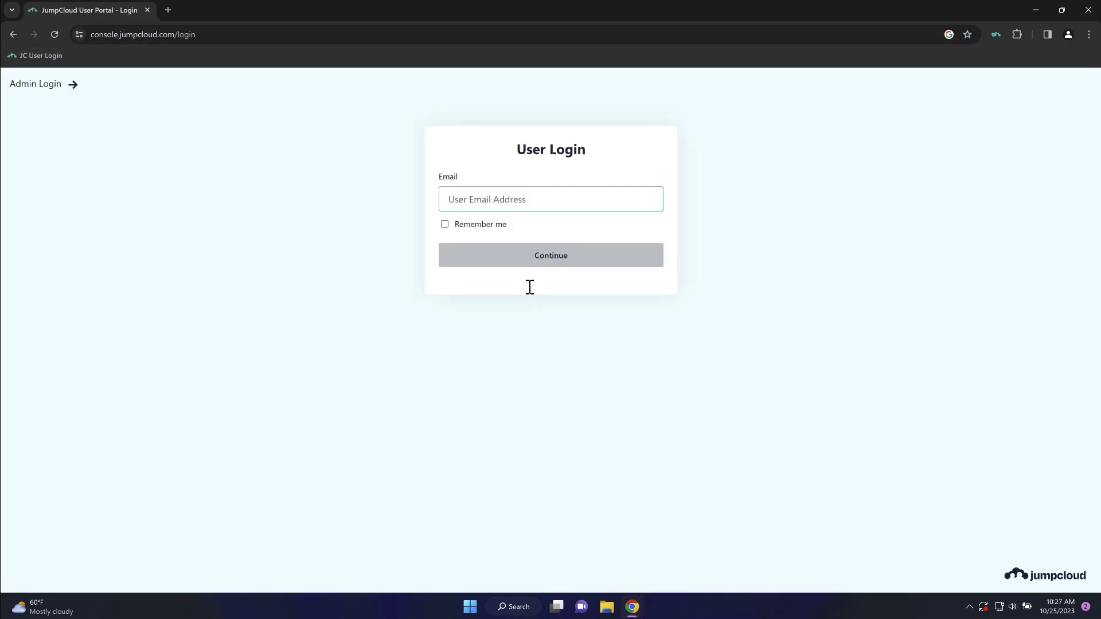
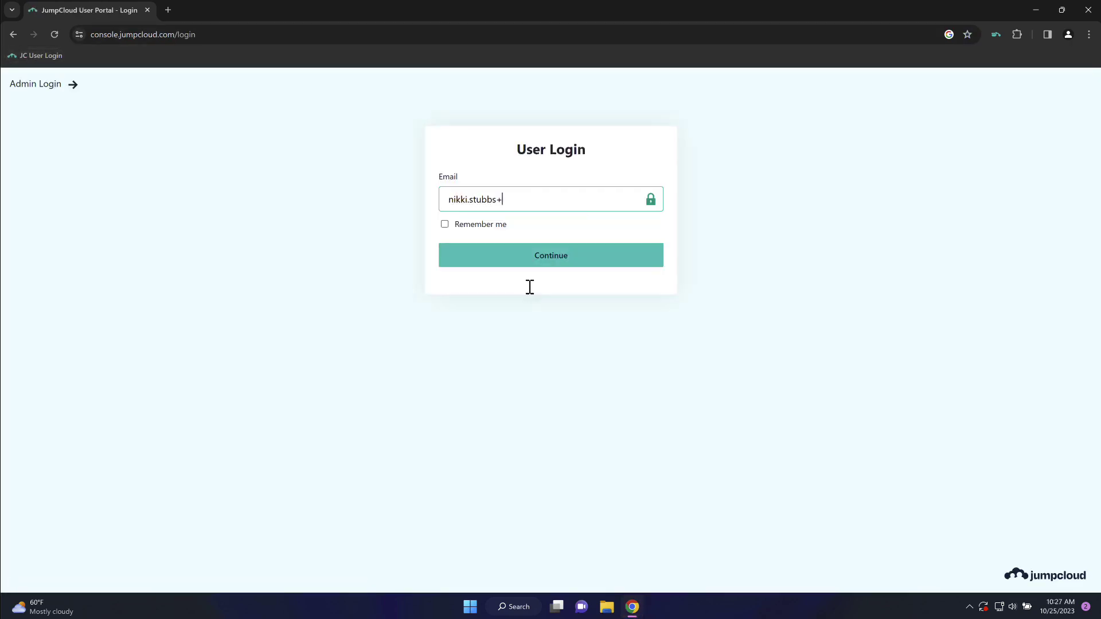
Log in as the same user on Windows and get the organizational-policy access-denied banner.
{"action": "key", "text": "Return"}
{"action": "type", "text": "•••••••••"}
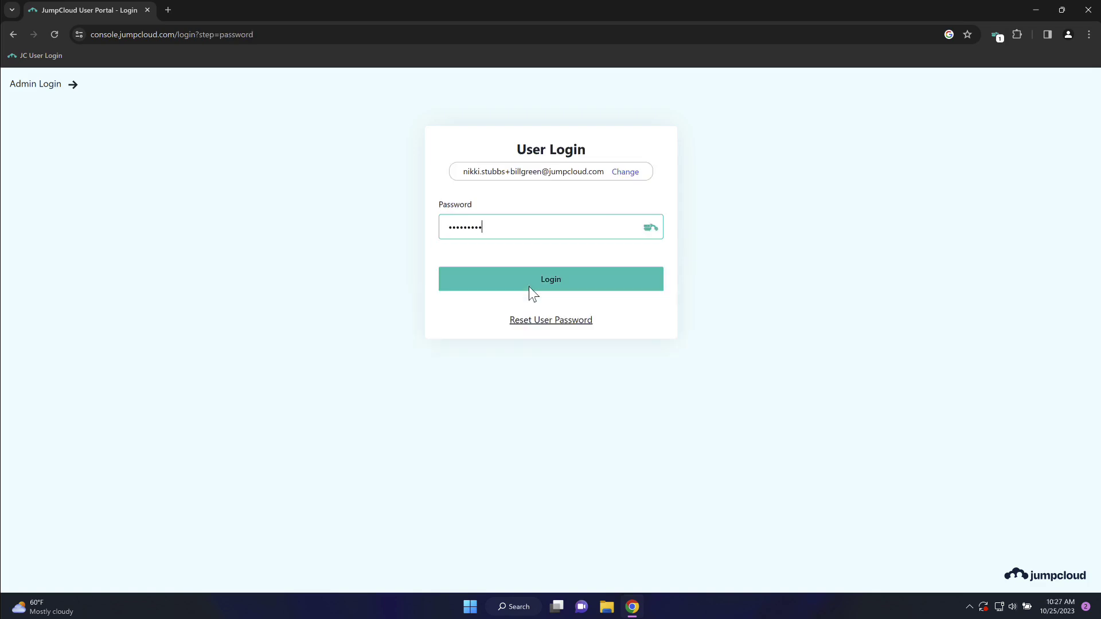
{"action": "type", "text": "•••••"}
{"action": "key", "text": "Return"}
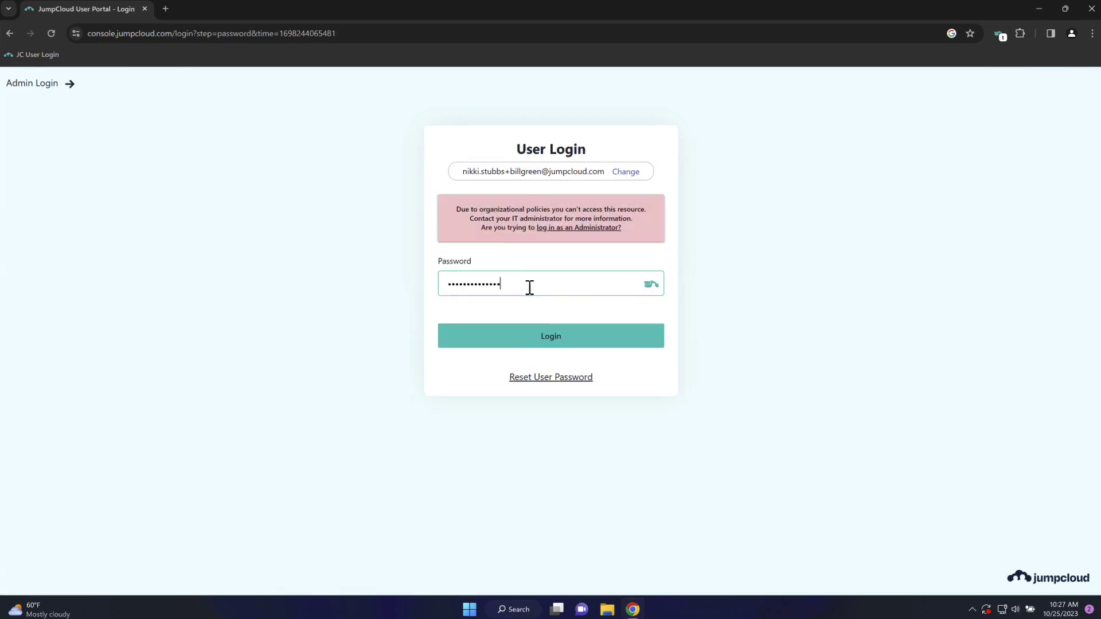